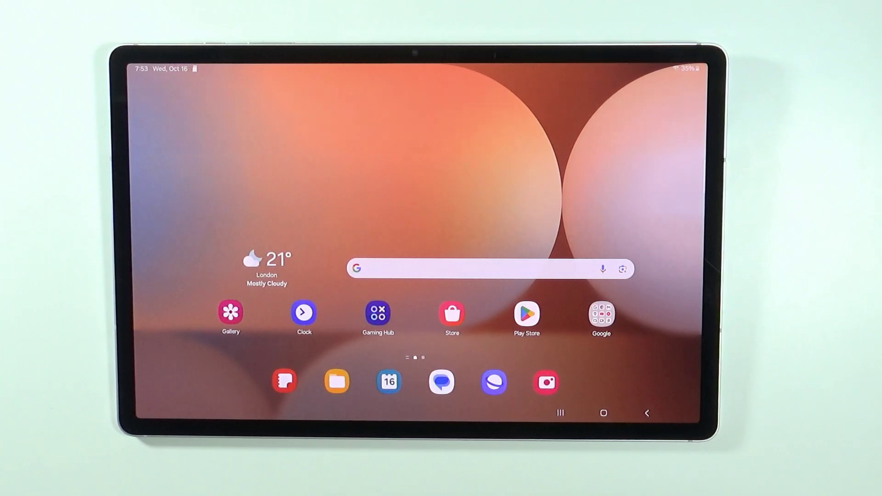
Swipe up from the home screen to bring up the app drawer.
drag(630, 393, 630, 276)
Launch Settings, open Display, and check Motion smoothness, leaving it on Adaptive.
click(612, 240)
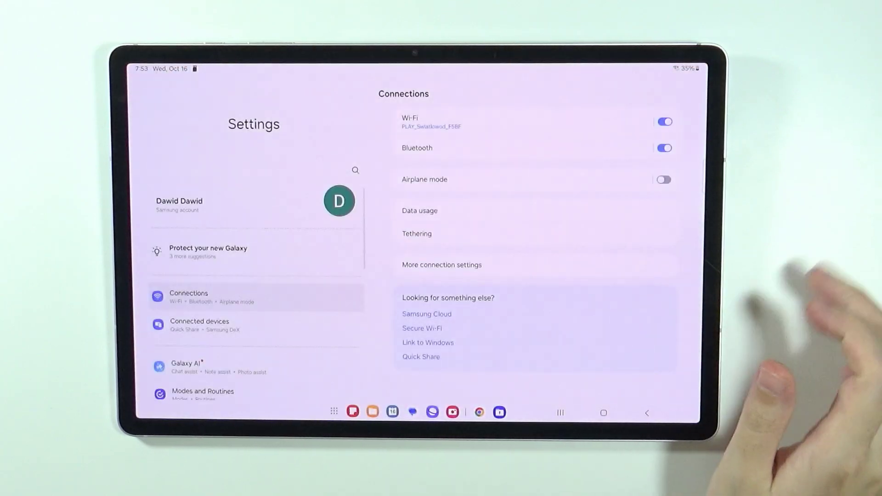
scroll(255, 276, down, 5)
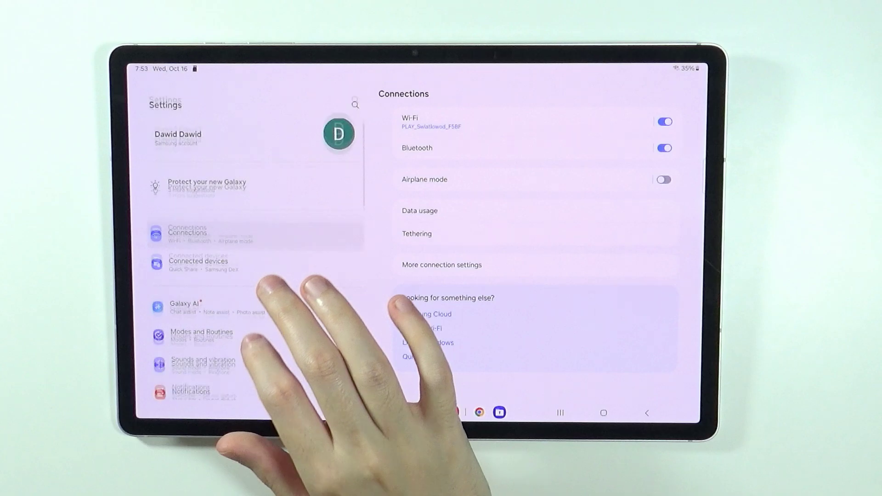
click(275, 277)
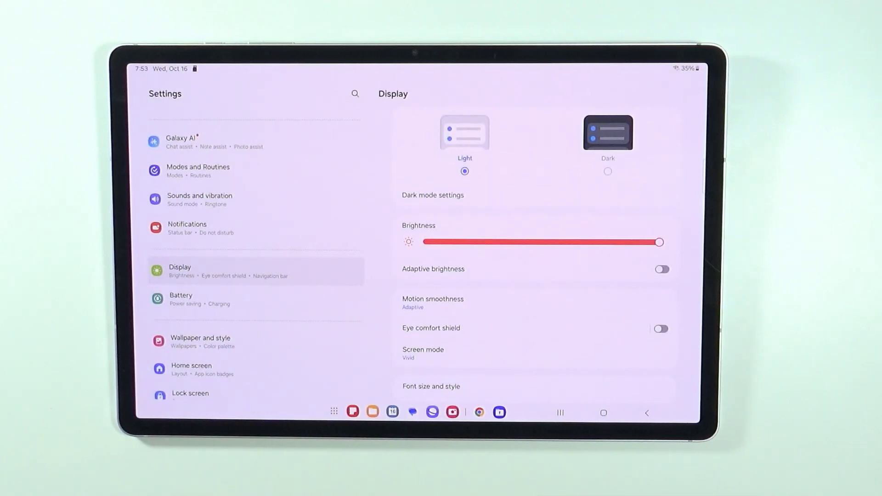
scroll(590, 315, down, 1)
scroll(590, 315, up, 1)
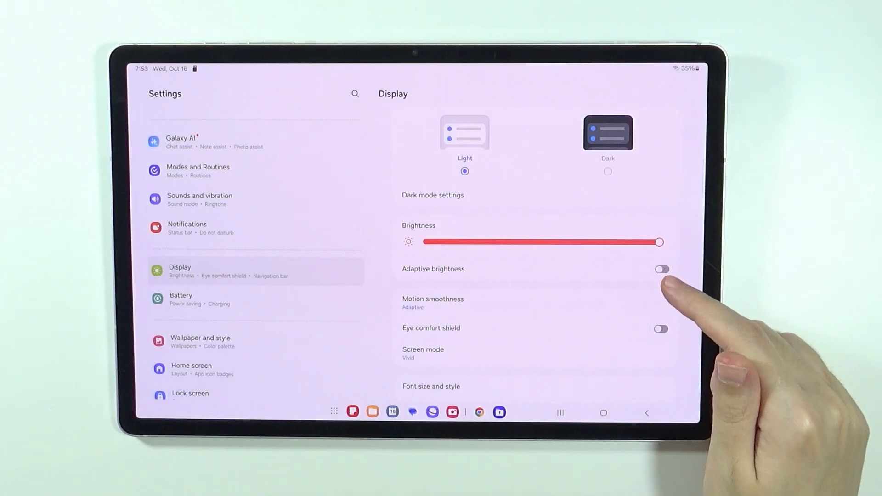
scroll(531, 305, down, 1)
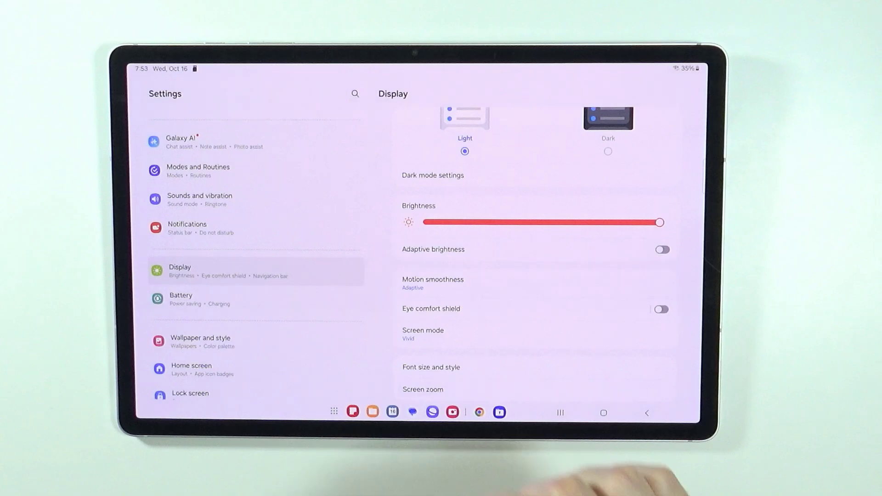
scroll(530, 310, down, 2)
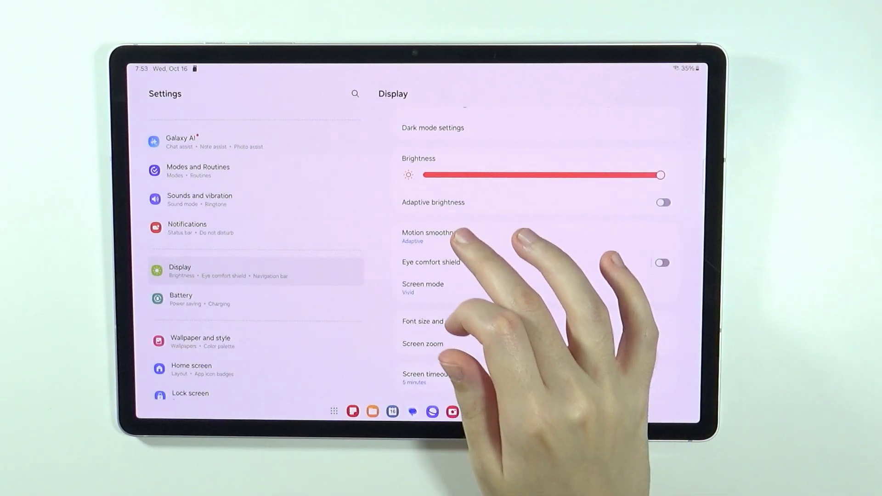
click(441, 234)
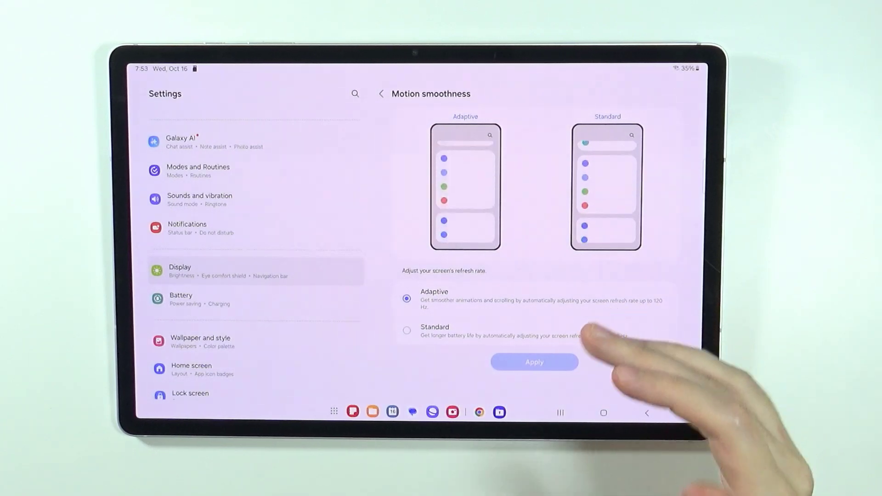
click(381, 94)
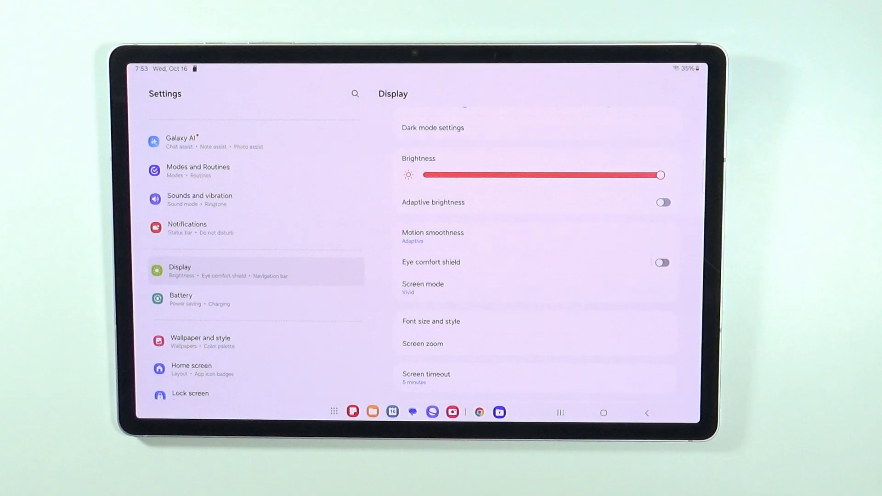
scroll(531, 289, down, 2)
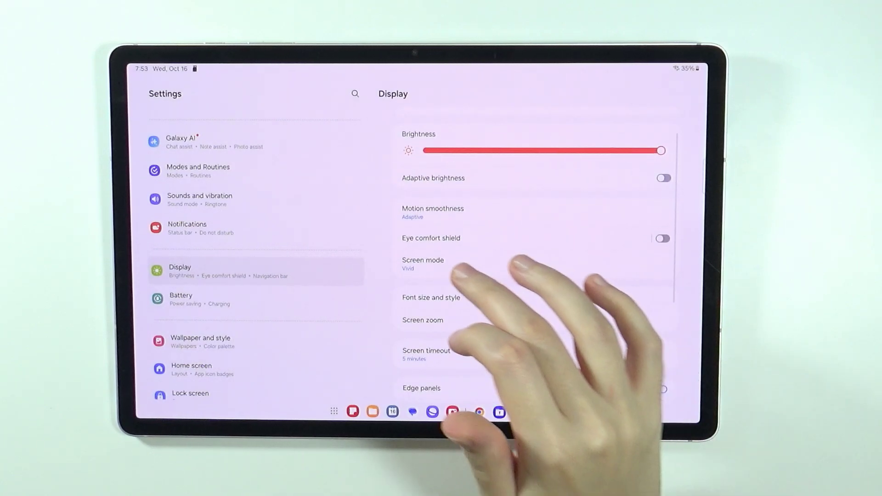
scroll(538, 275, down, 2)
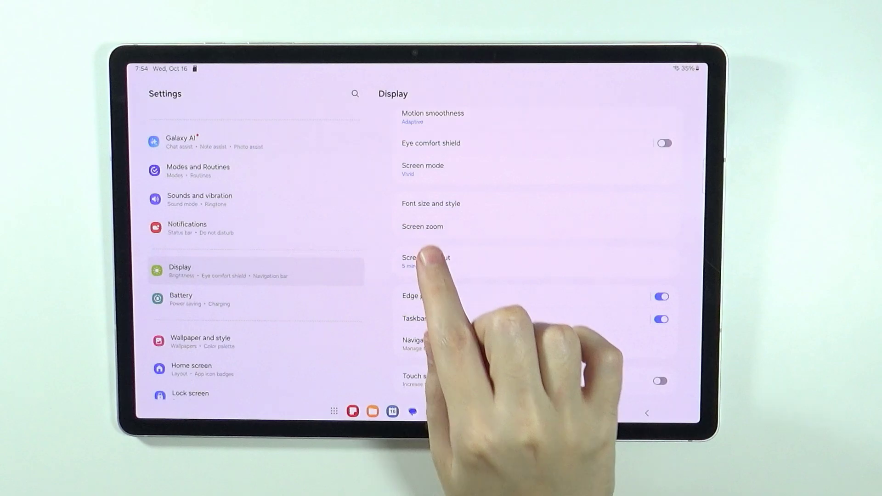
scroll(465, 341, down, 2)
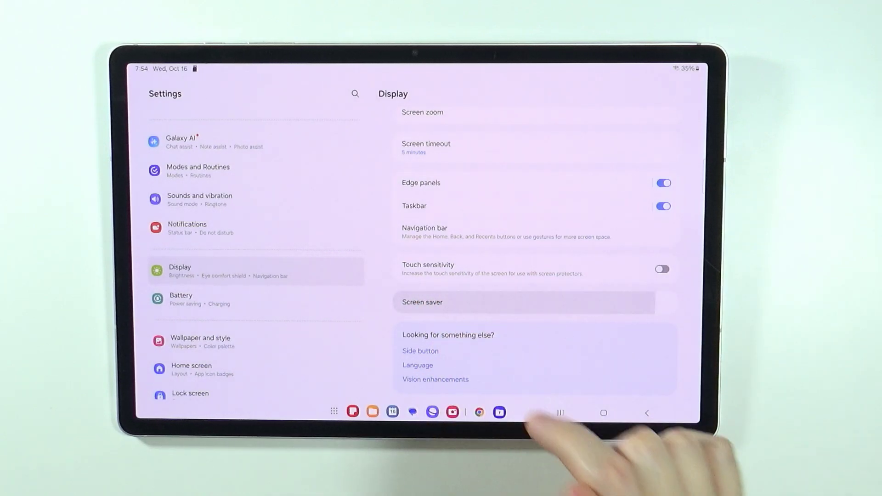
click(380, 93)
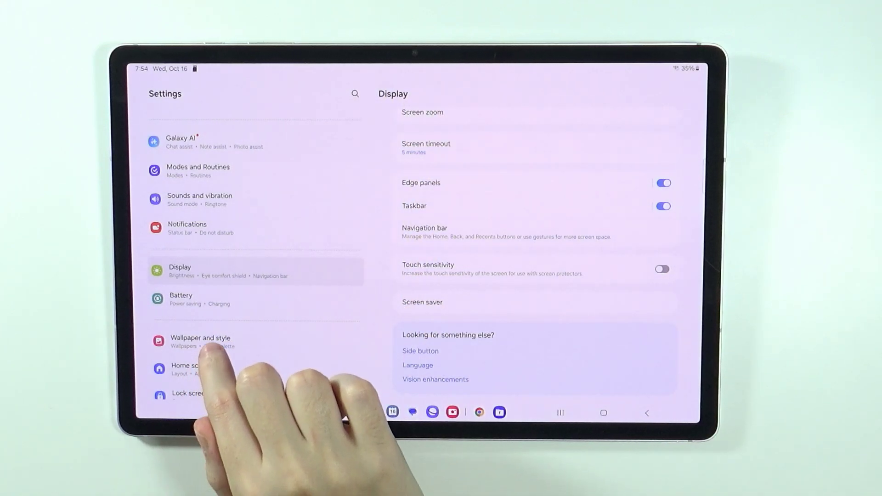
scroll(221, 359, down, 1)
In Wallpaper and style, switch off 'Dim wallpaper when Dark mode is on'.
click(207, 299)
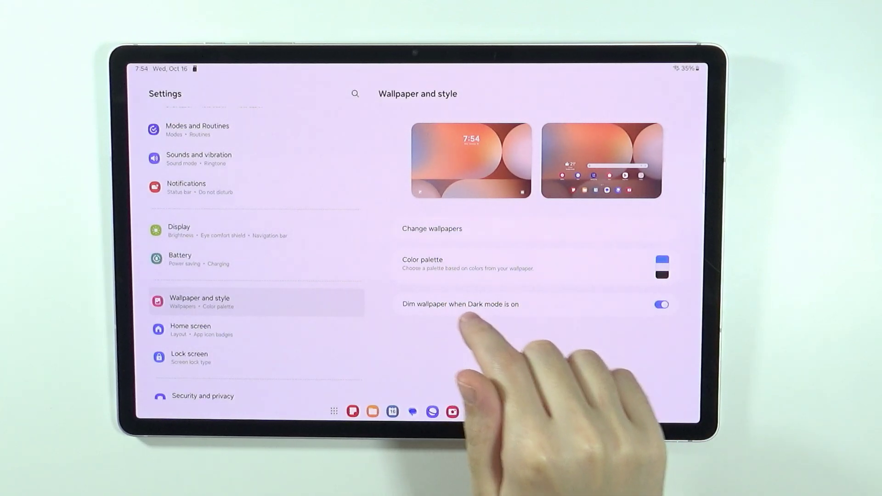
click(660, 304)
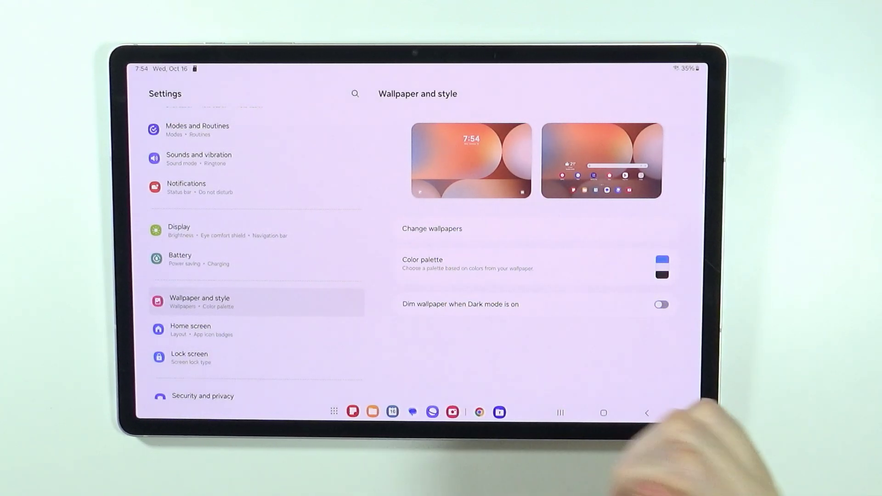
scroll(256, 276, up, 5)
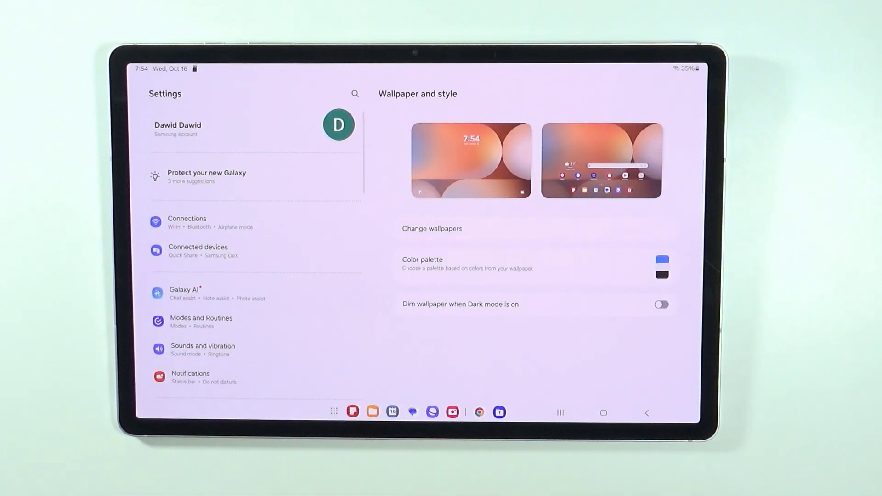